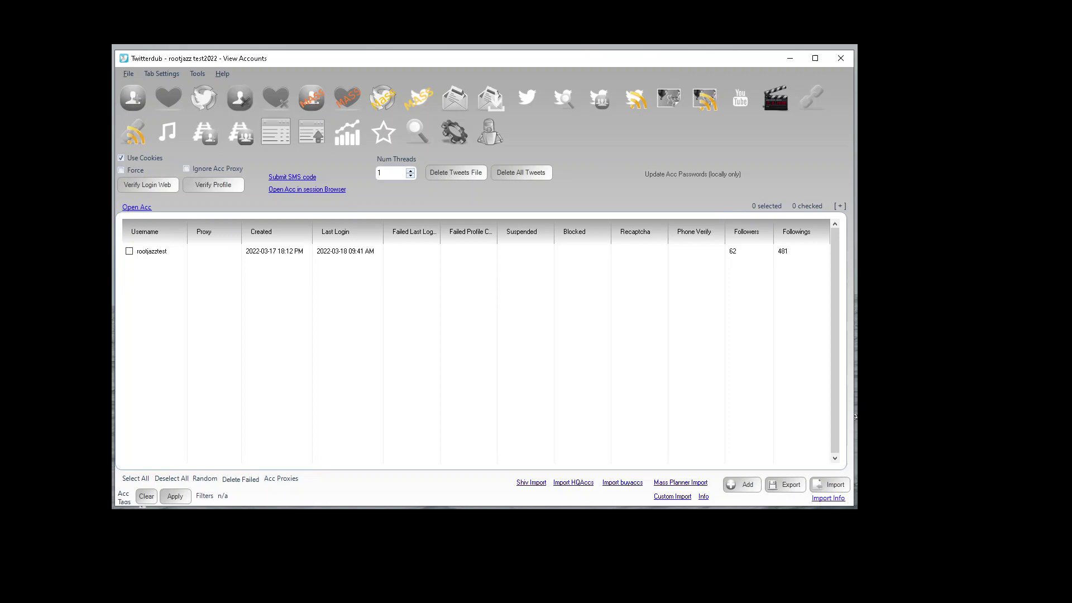
Bring the Firefox window with the rootjazz 'Custom Import routine' forum post to the front
key("alt+Tab")
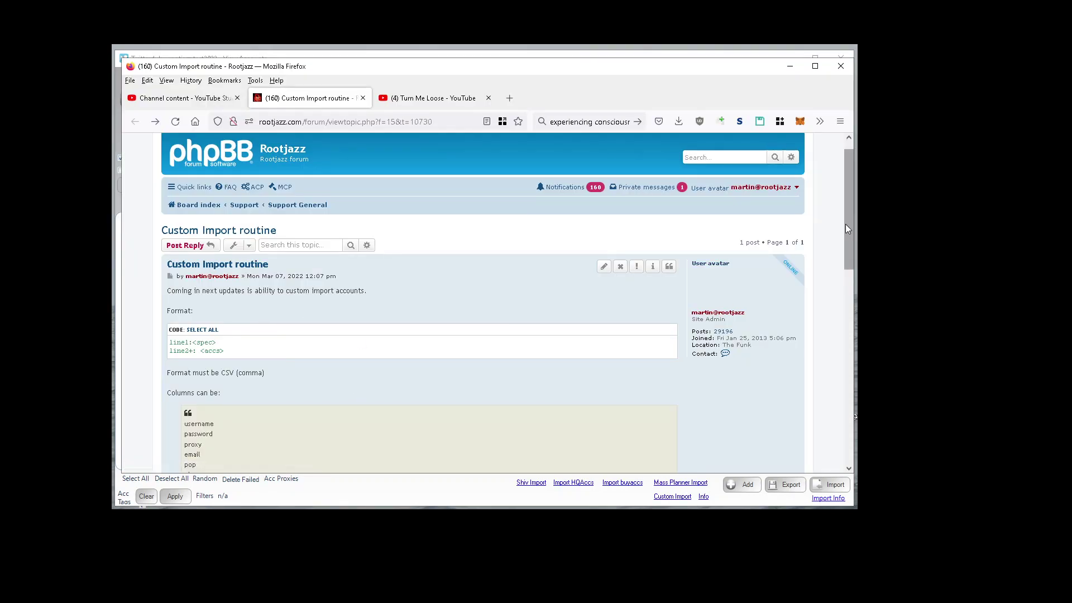
Scroll the Custom Import post past the line1:<spec> format to the columns list and example code boxes
left_click_drag(845, 224, 841, 269)
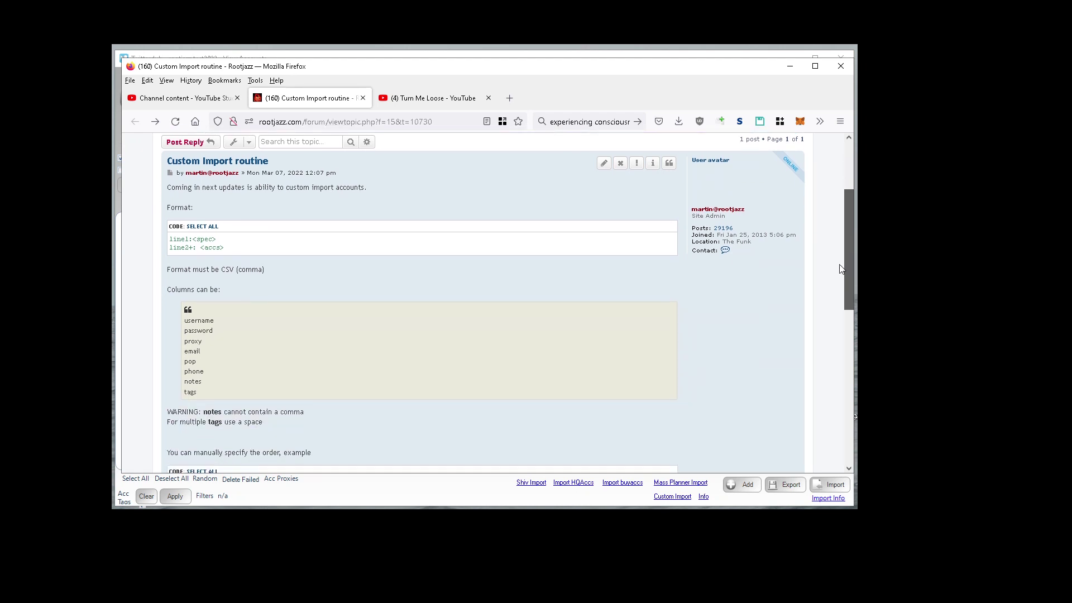
scroll(836, 270, "down", 1)
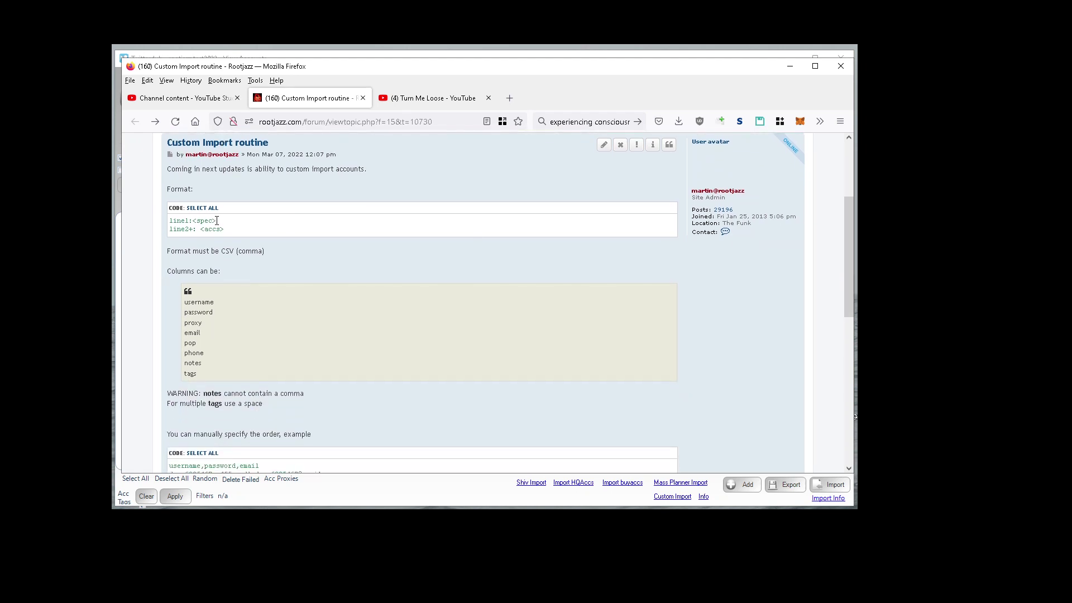
left_click_drag(217, 220, 170, 220)
left_click(237, 232)
left_click_drag(850, 249, 851, 269)
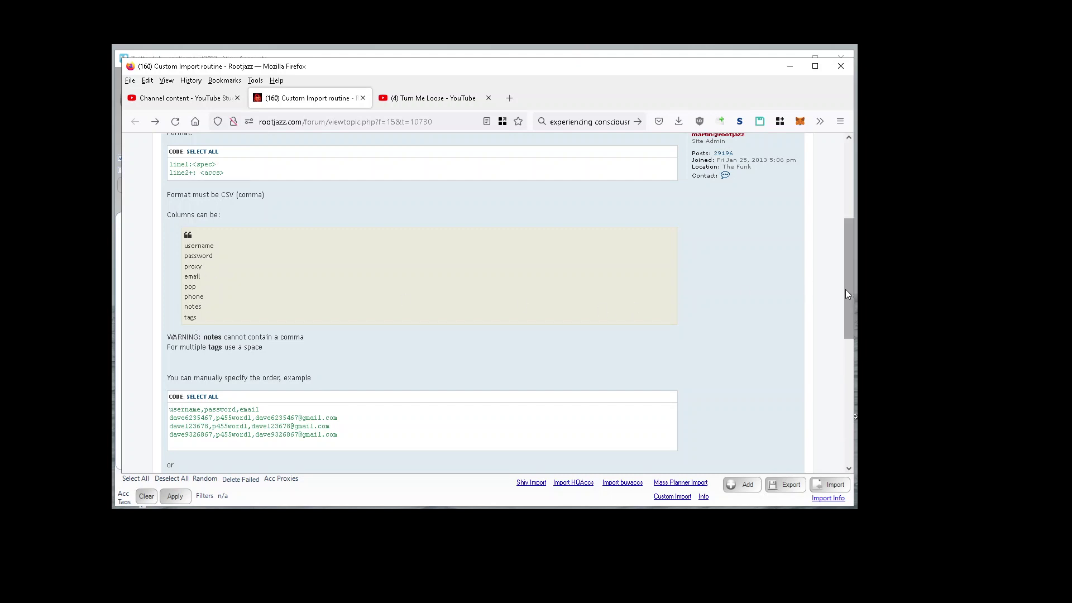
left_click_drag(853, 291, 853, 303)
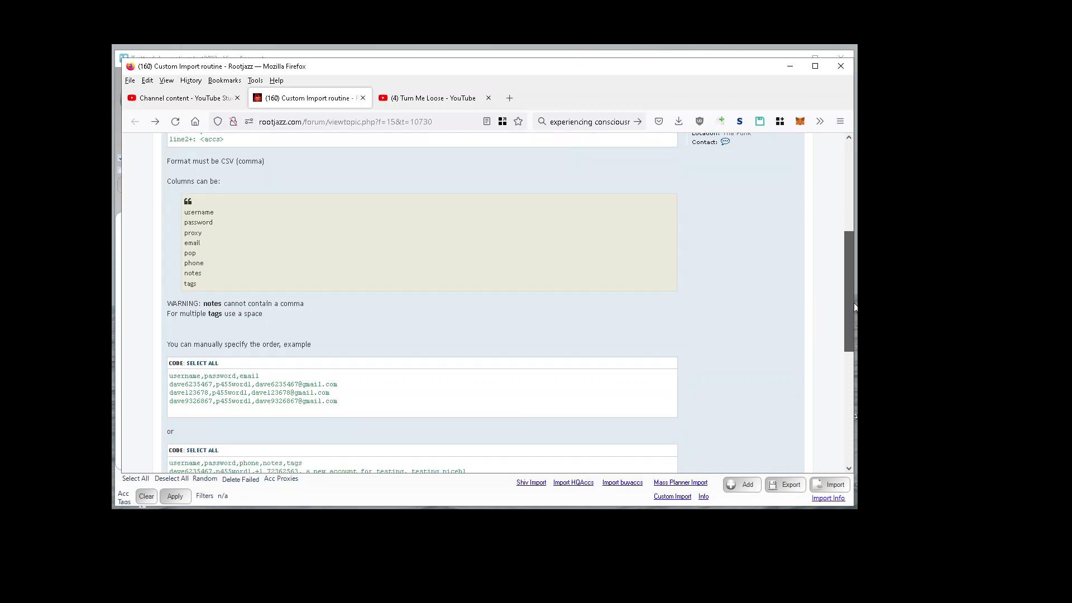
left_click_drag(854, 307, 850, 351)
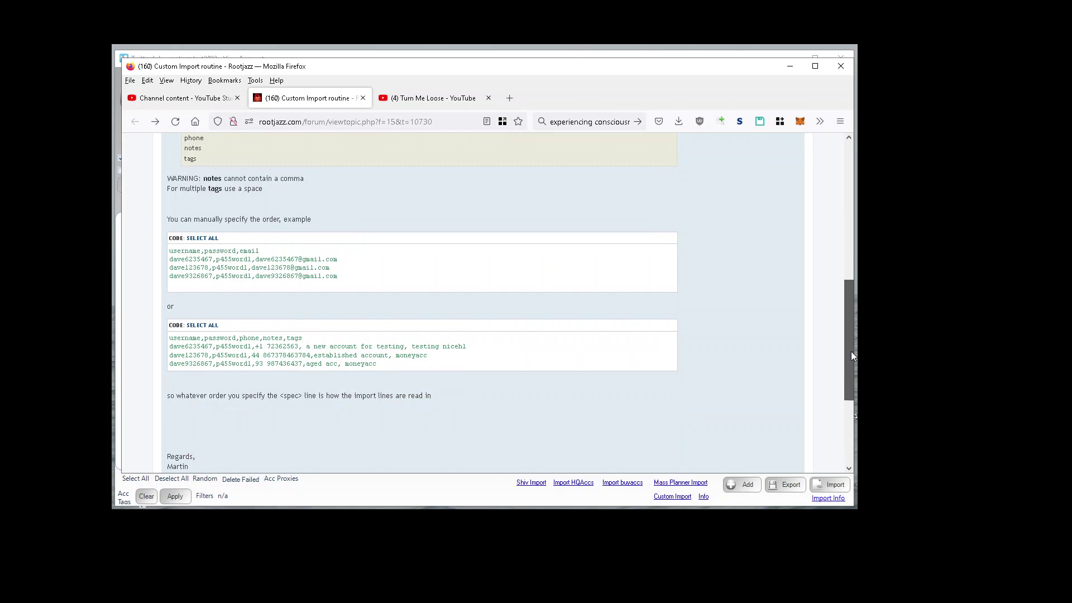
Highlight the username and email header columns, then the example username and password values
double_click(171, 252)
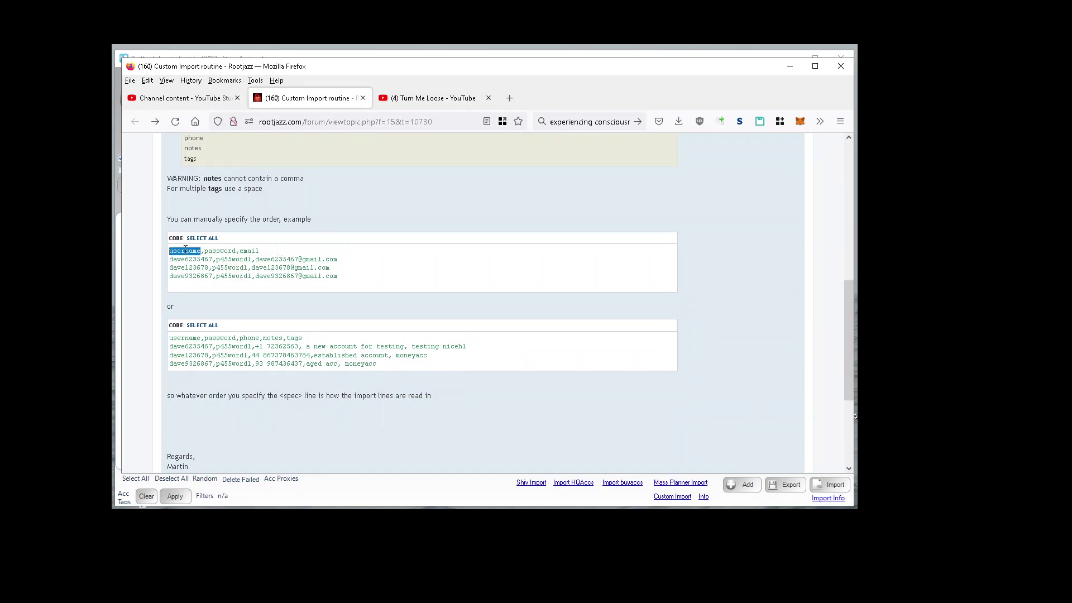
left_click_drag(261, 251, 169, 252)
double_click(193, 345)
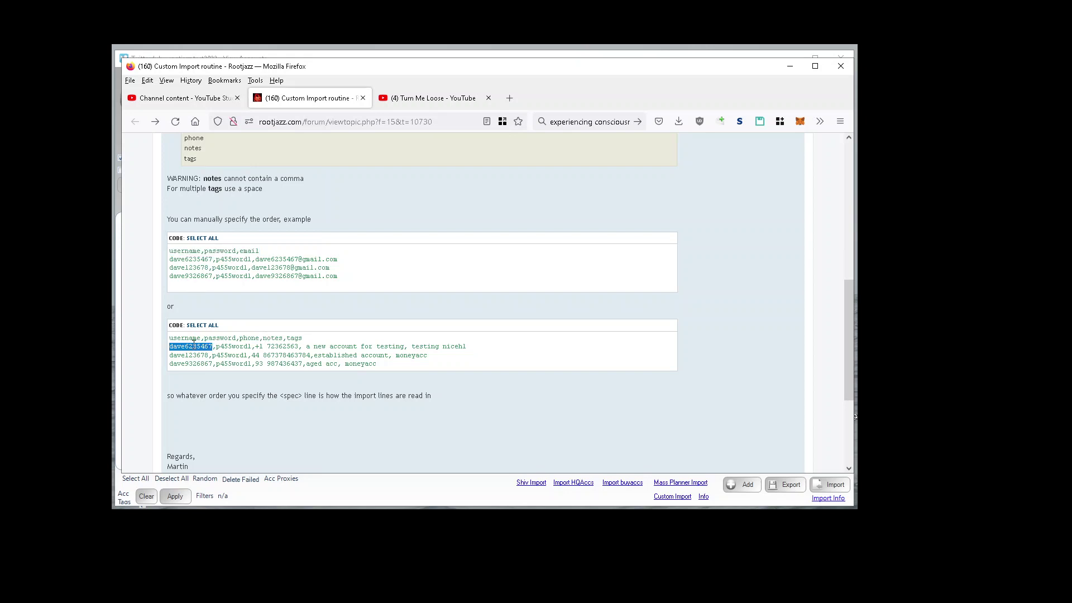
double_click(223, 347)
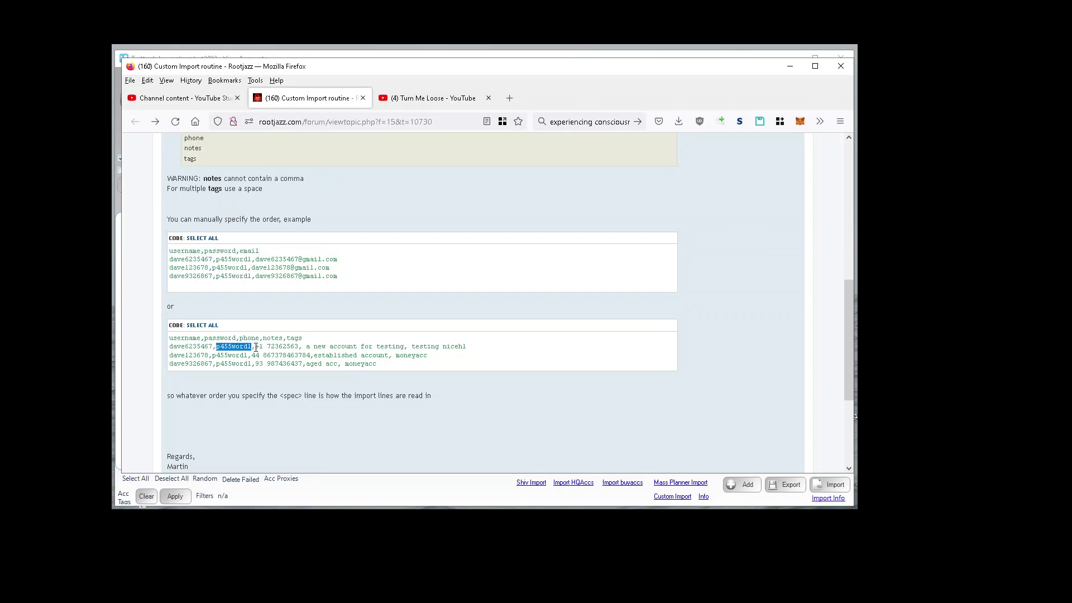
Highlight the example phone and notes values, then select all four lines of the second example block
left_click_drag(255, 347, 380, 346)
mouse_move(466, 346)
left_mouse_down()
mouse_move(419, 348)
mouse_move(471, 349)
left_mouse_up()
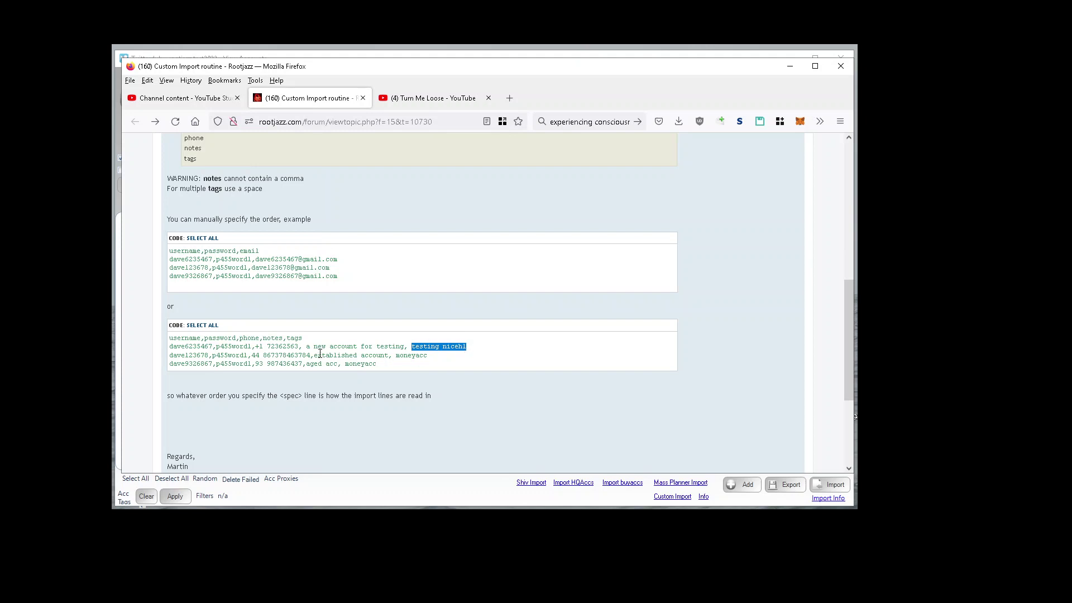
left_click_drag(306, 346, 386, 346)
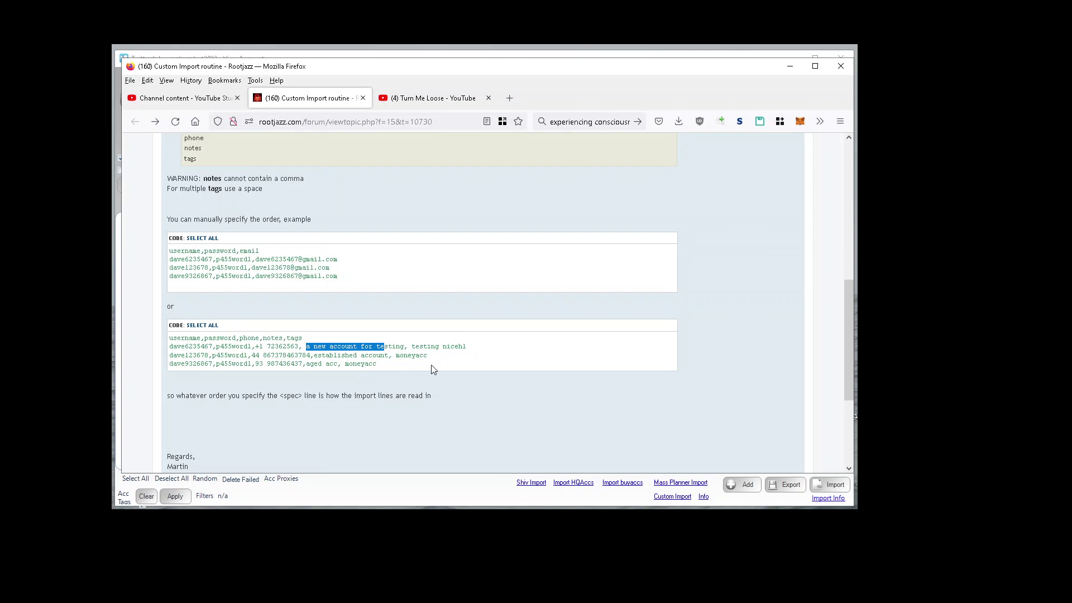
left_click_drag(394, 368, 169, 341)
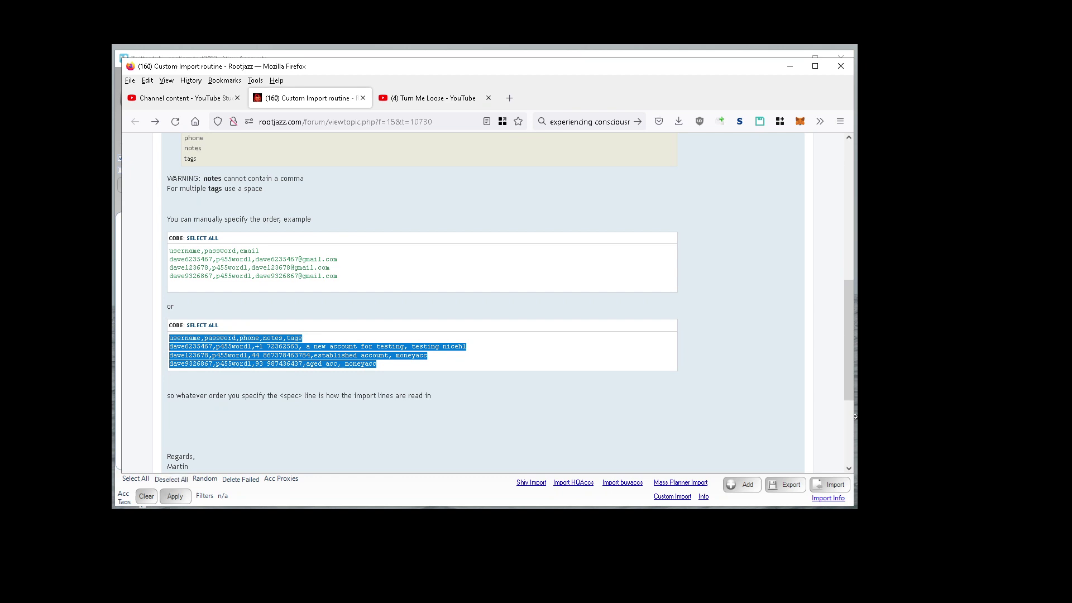
Check the account lines in 1.txt, then Custom Import 1.txt and confirm 'Accounts imported: 3'
key("alt+Tab")
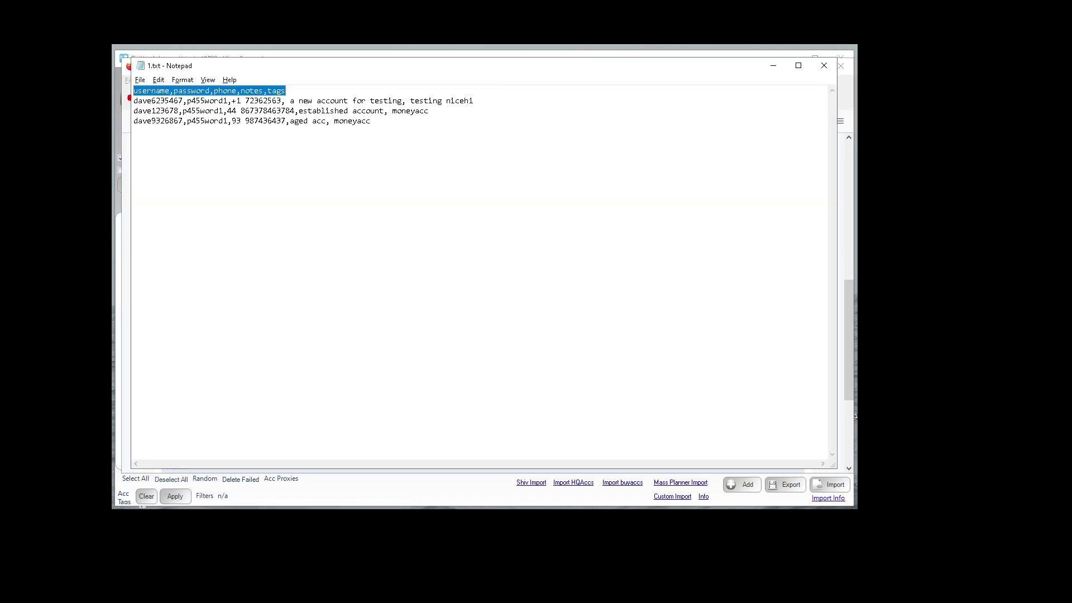
left_click_drag(370, 140, 183, 91)
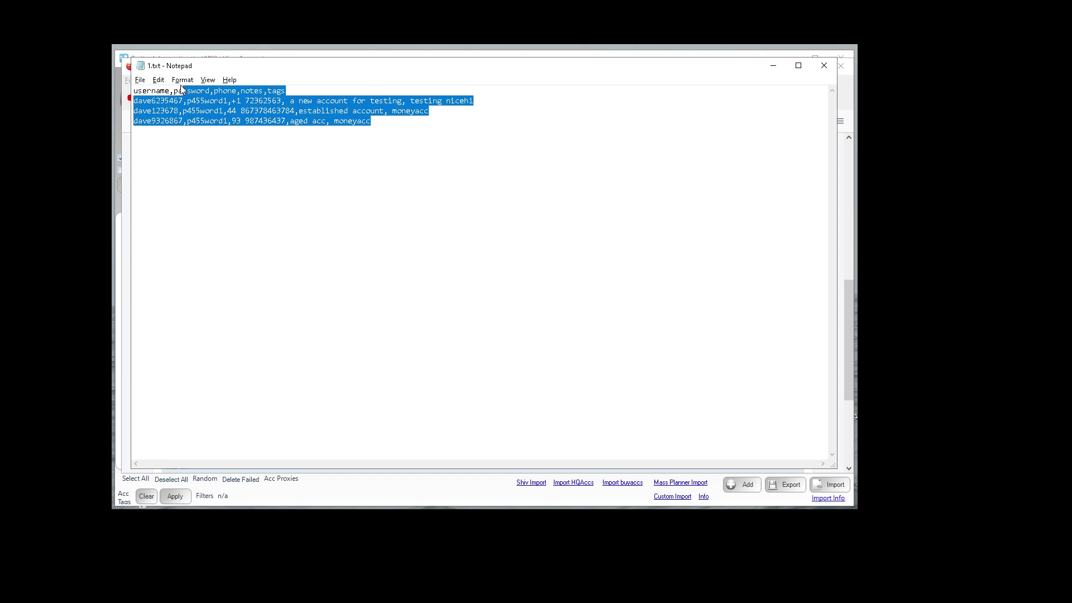
key("alt+Tab")
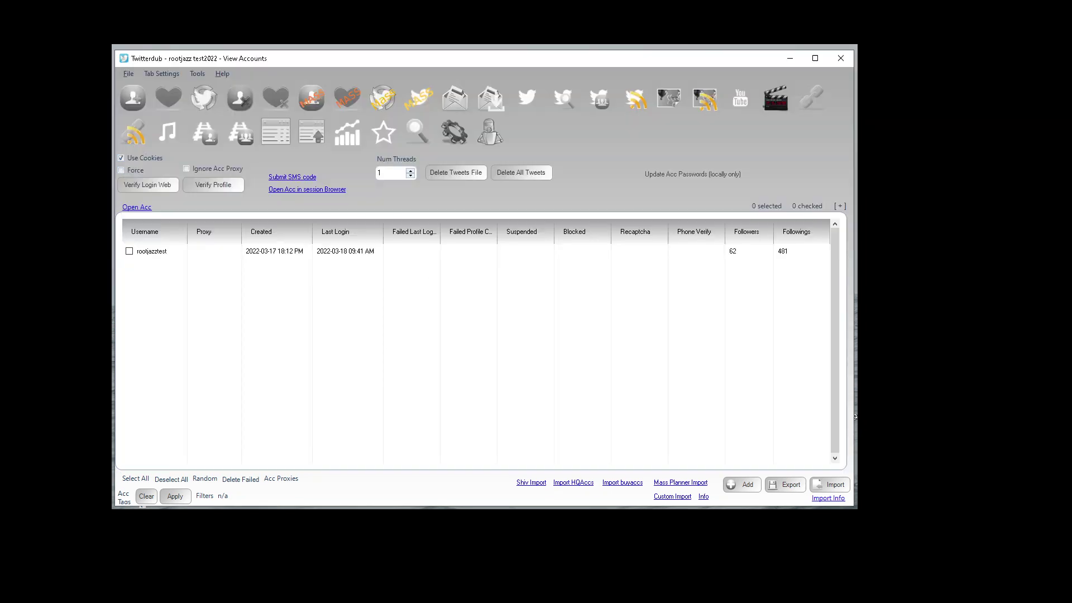
left_click(677, 497)
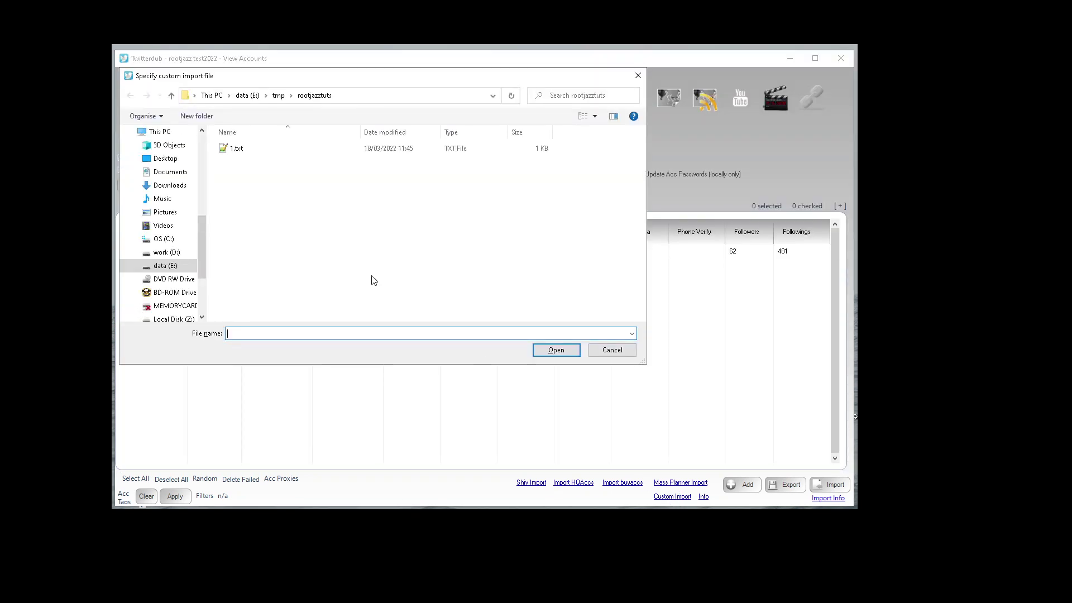
double_click(244, 149)
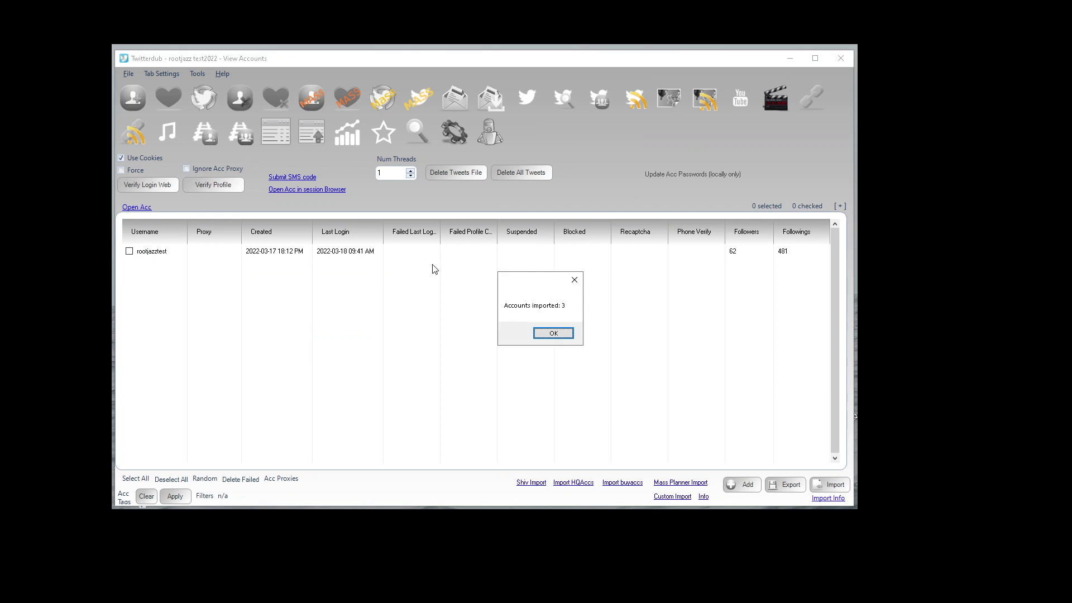
left_click(558, 332)
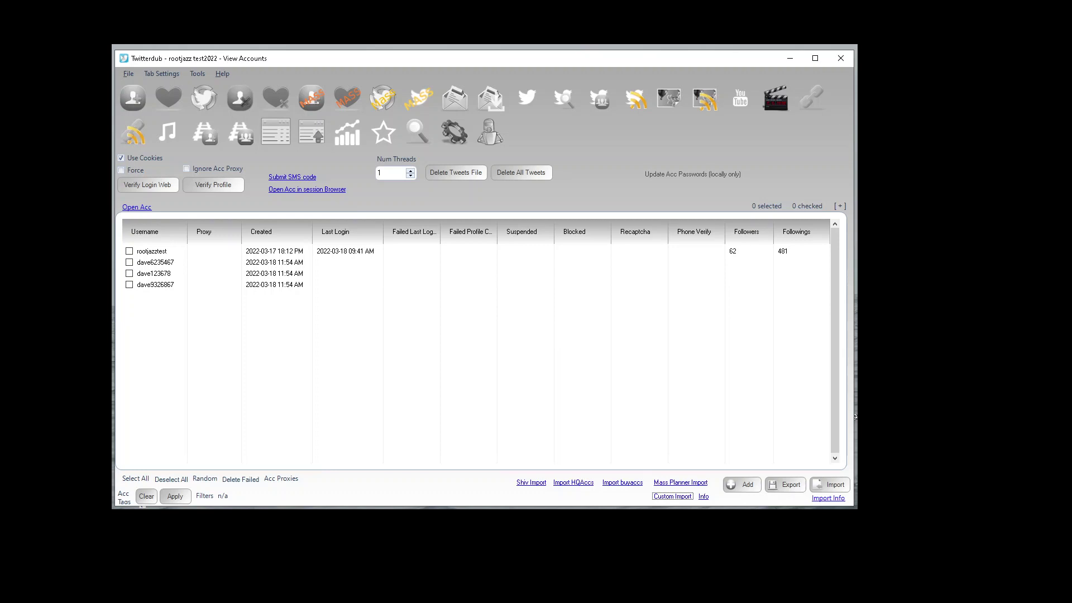
Highlight the 'established account' note on its line in 1.txt
key("alt+Tab")
left_click(391, 241)
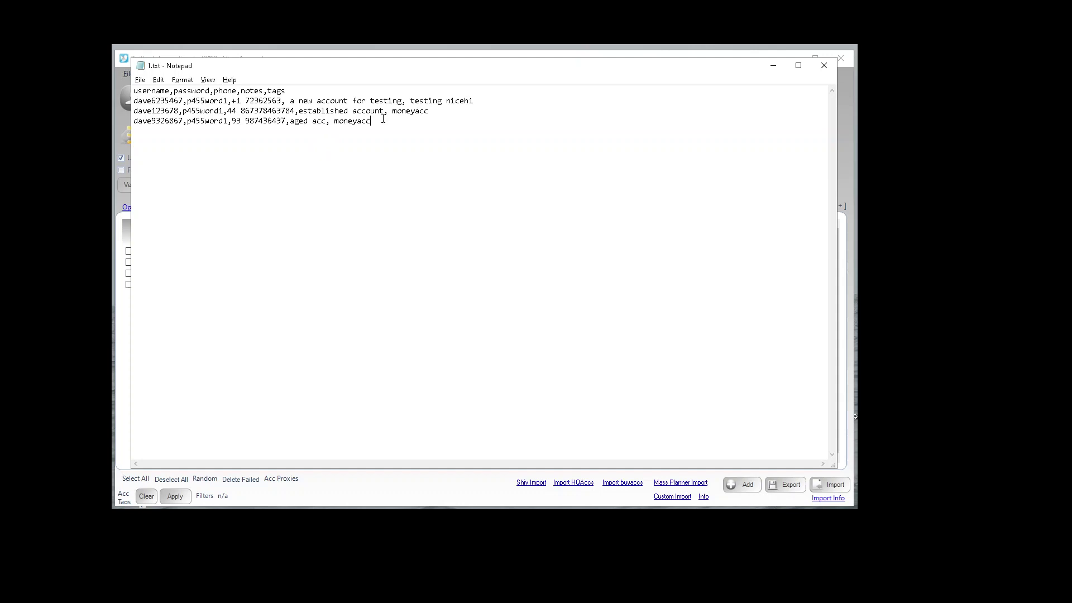
left_click_drag(384, 110, 299, 109)
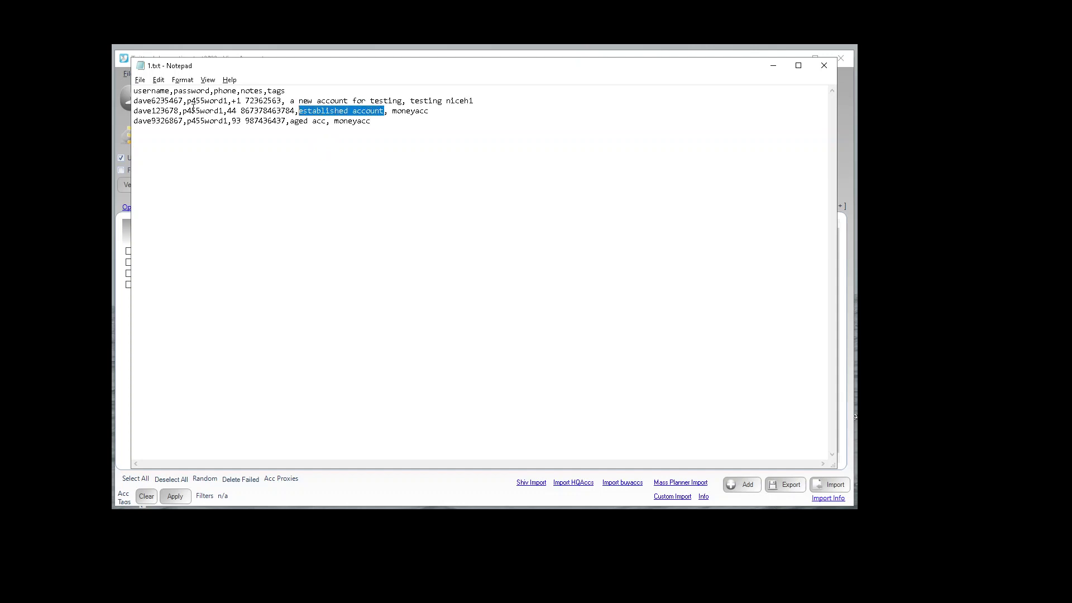
Open the second imported account's editor and show its optional advanced fields
left_click(121, 224)
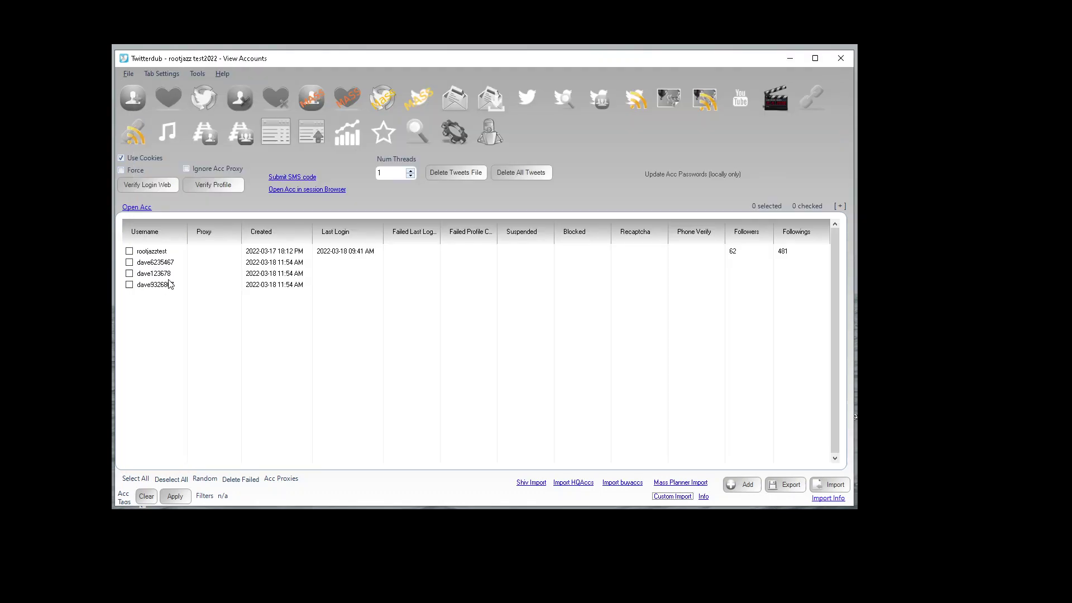
double_click(165, 275)
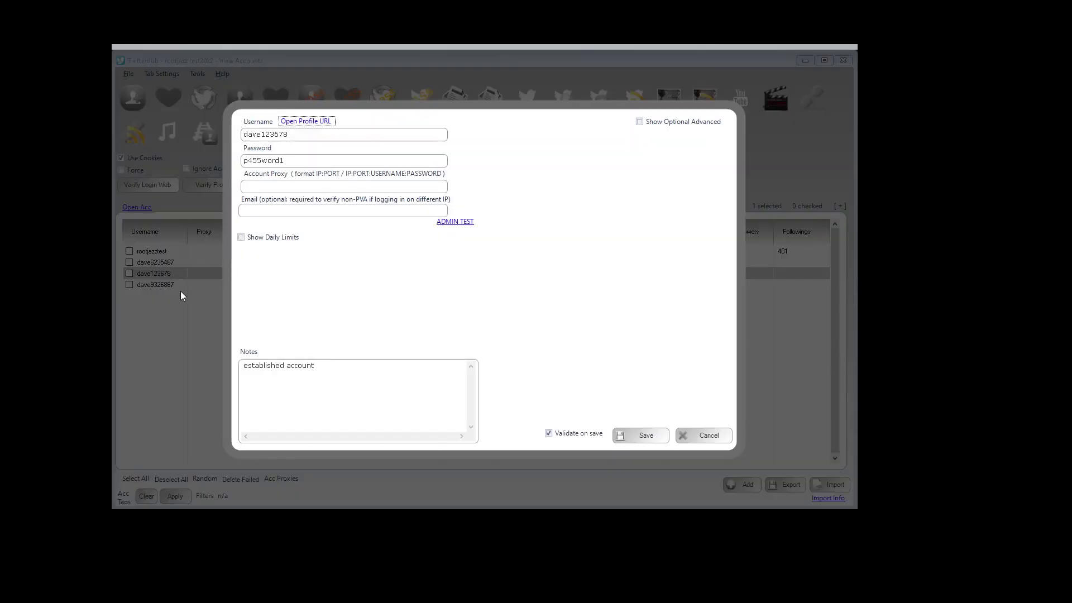
left_click_drag(361, 390, 260, 365)
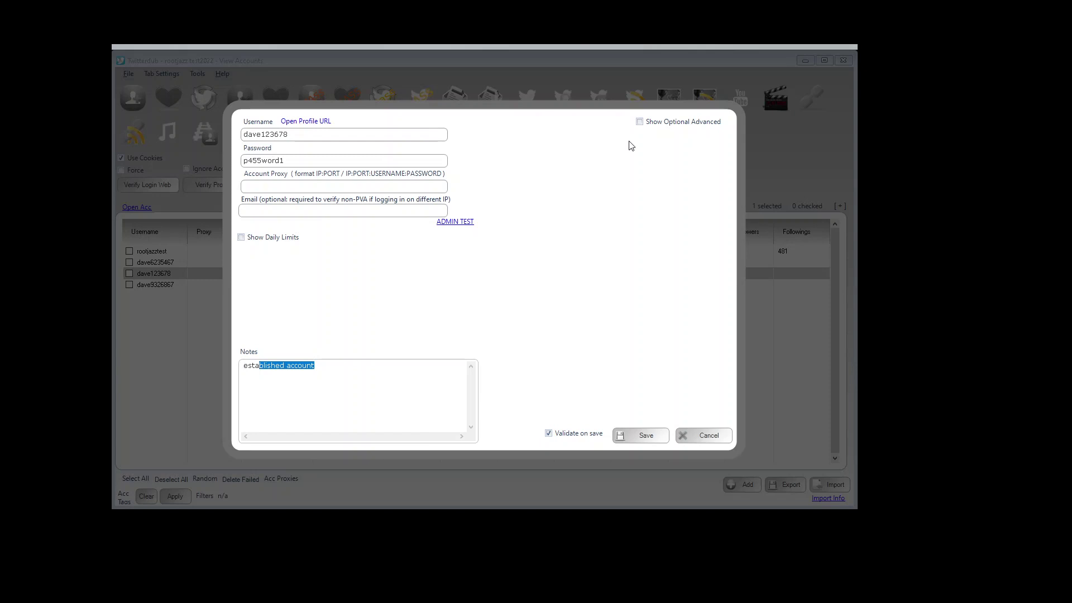
left_click(640, 122)
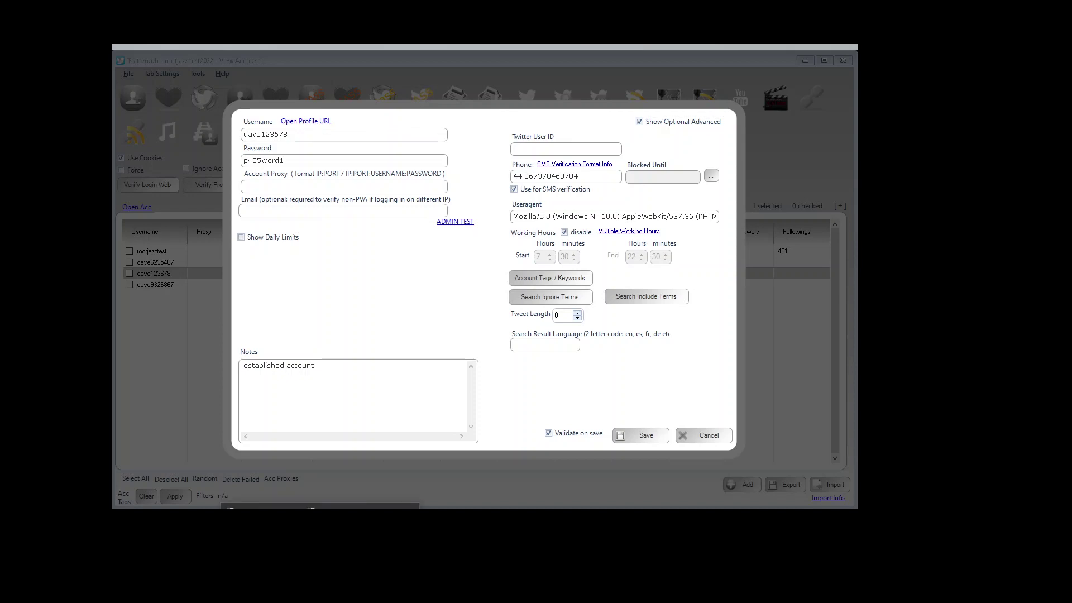
Move the 1.txt window beside the account editor and compare its phone number, including country code
key("alt+Tab")
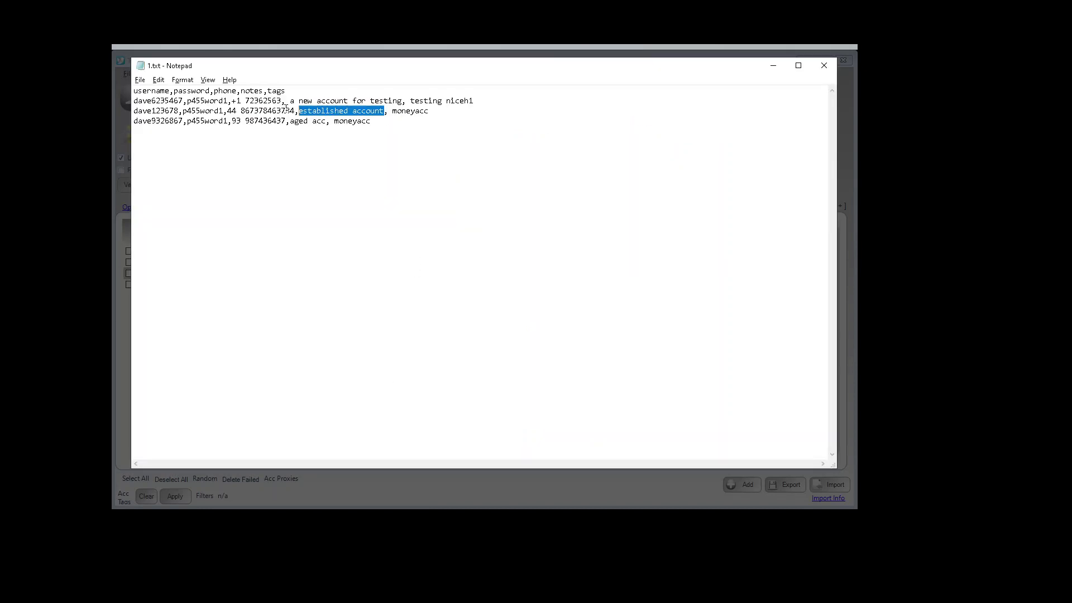
left_click_drag(241, 110, 259, 111)
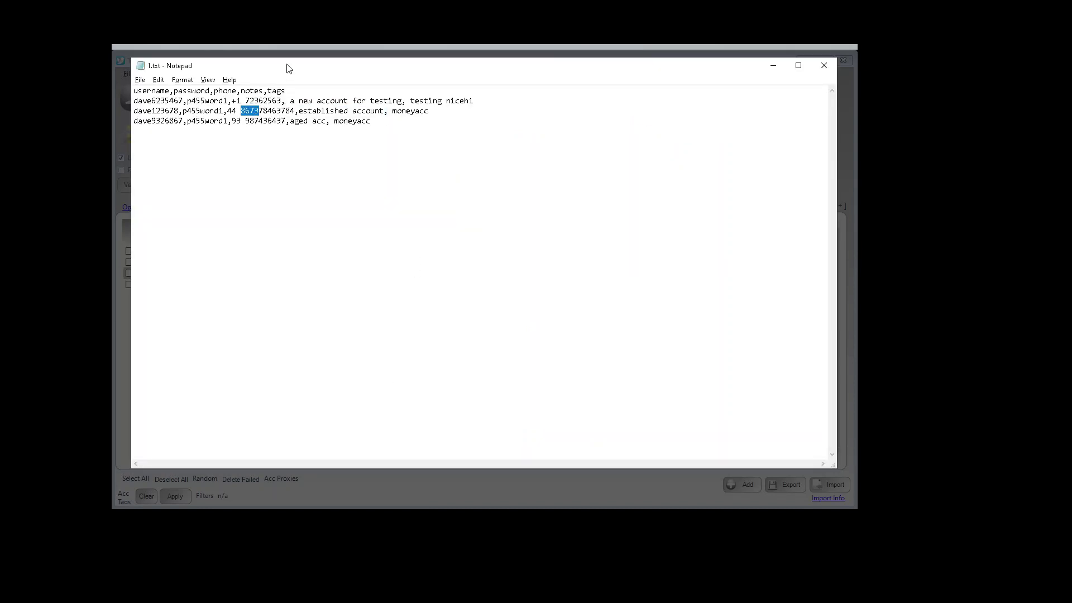
left_click_drag(287, 67, 475, 199)
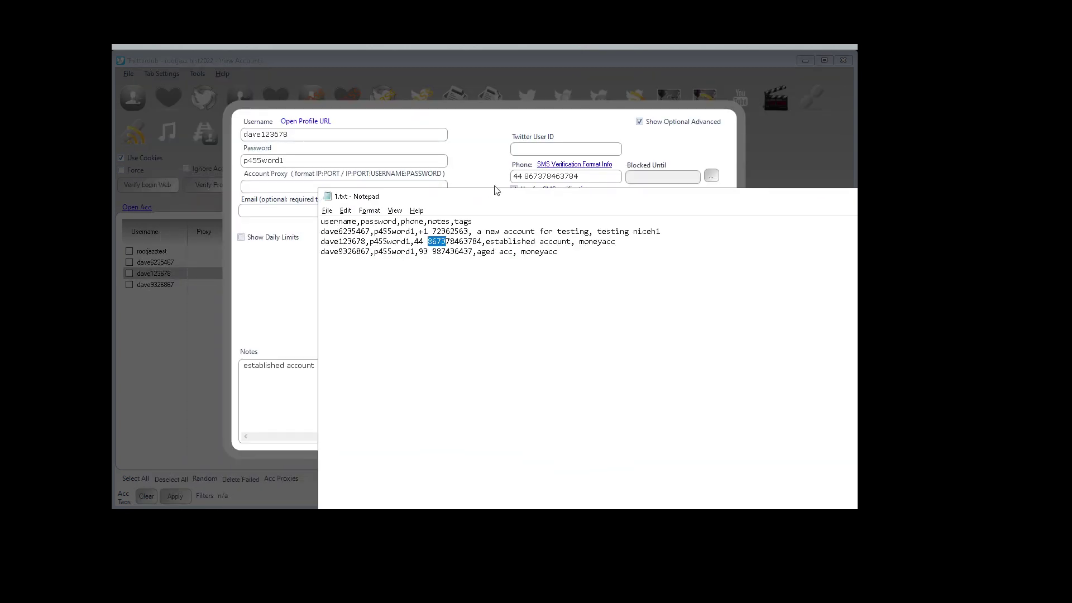
left_click_drag(414, 241, 459, 241)
left_click(279, 298)
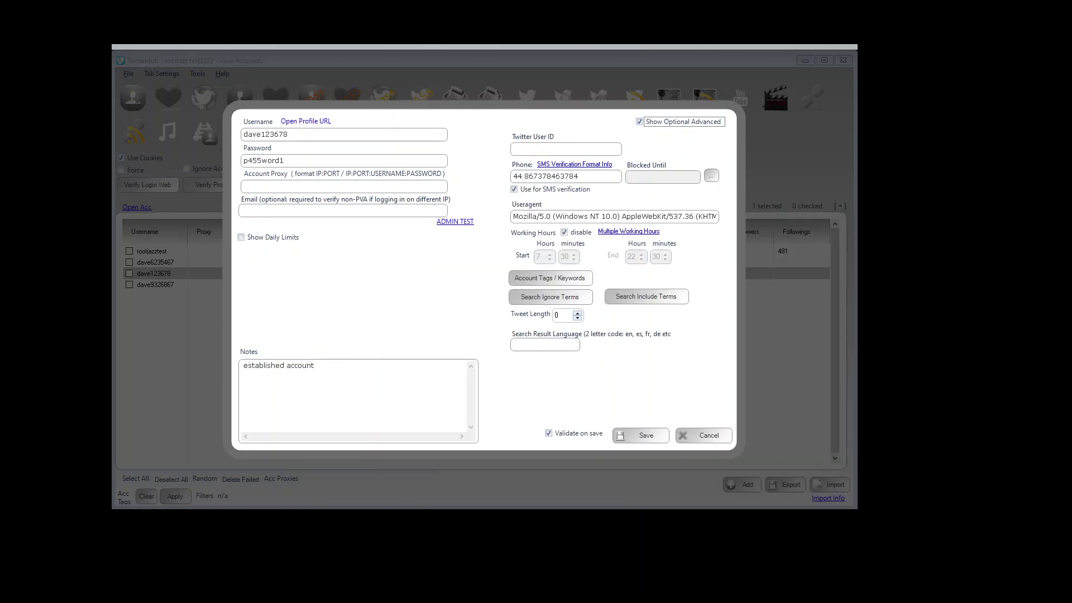
key("alt+Tab")
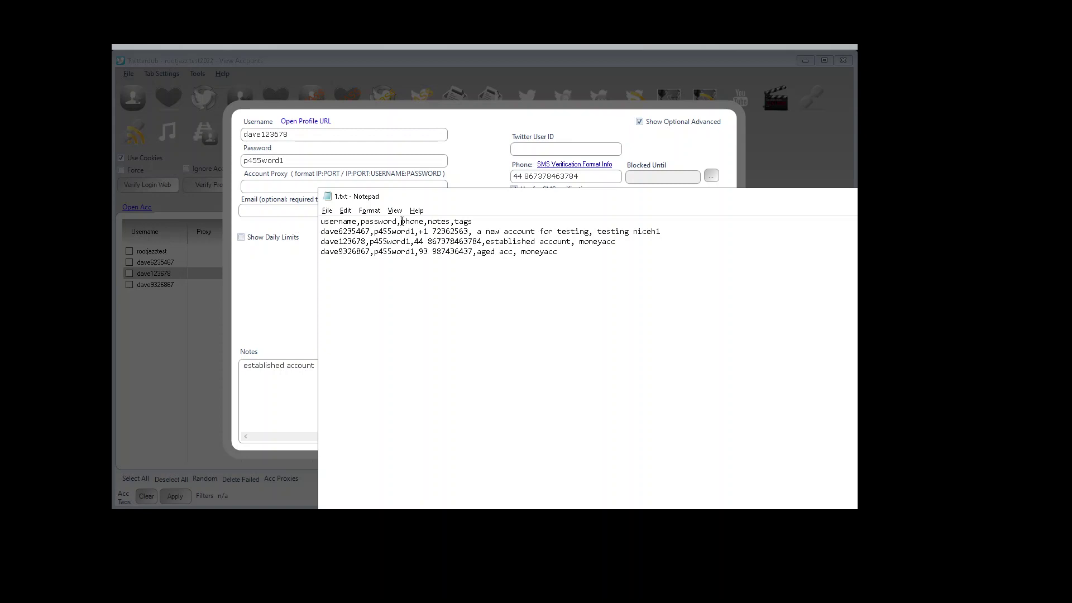
left_click(401, 221)
type(",")
left_click(422, 231)
type(",")
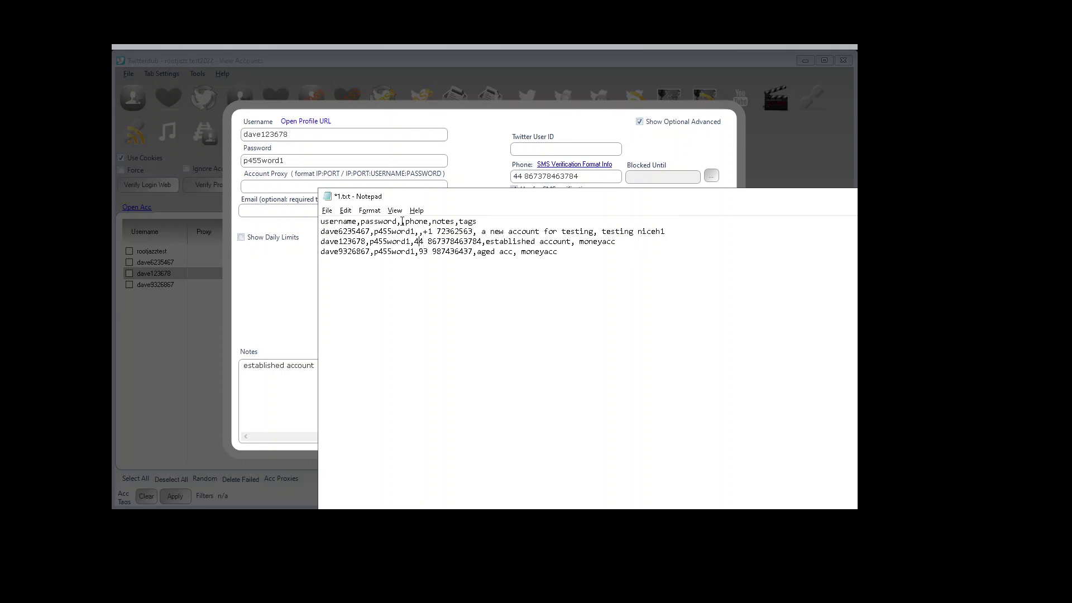
left_click(420, 241)
type(",")
left_click(419, 251)
type(",")
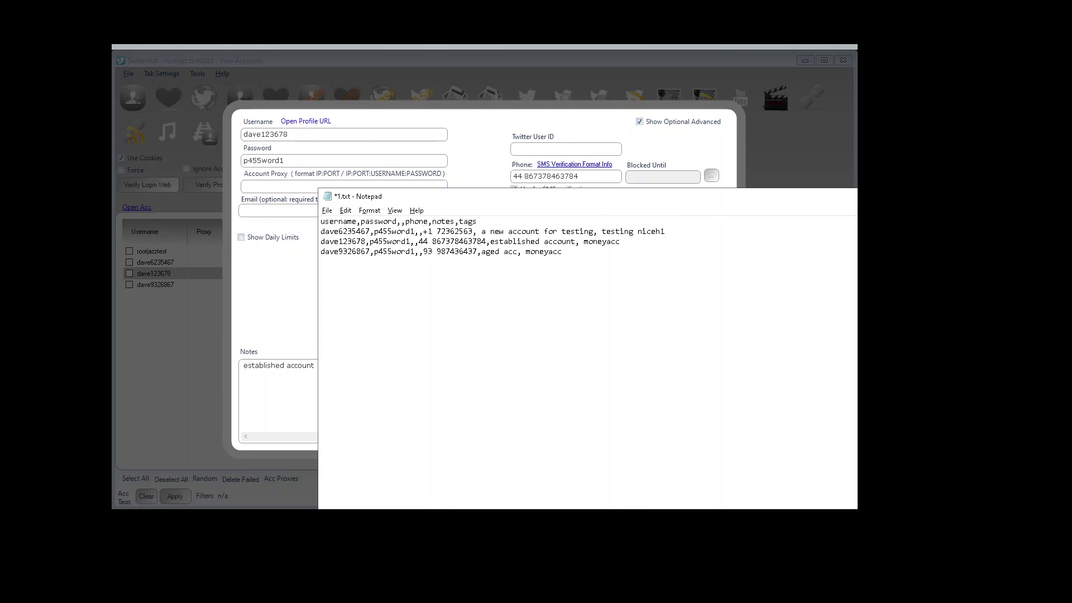